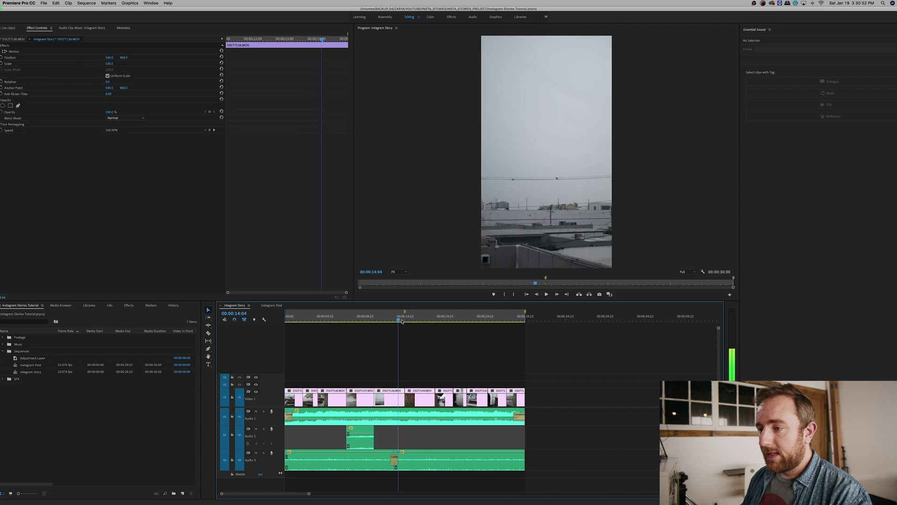
# - Start a new sequence with the DSLR 1080p24 preset and set its frame size to 1080 horizontal by 1920 vertical
pyautogui.press('End')
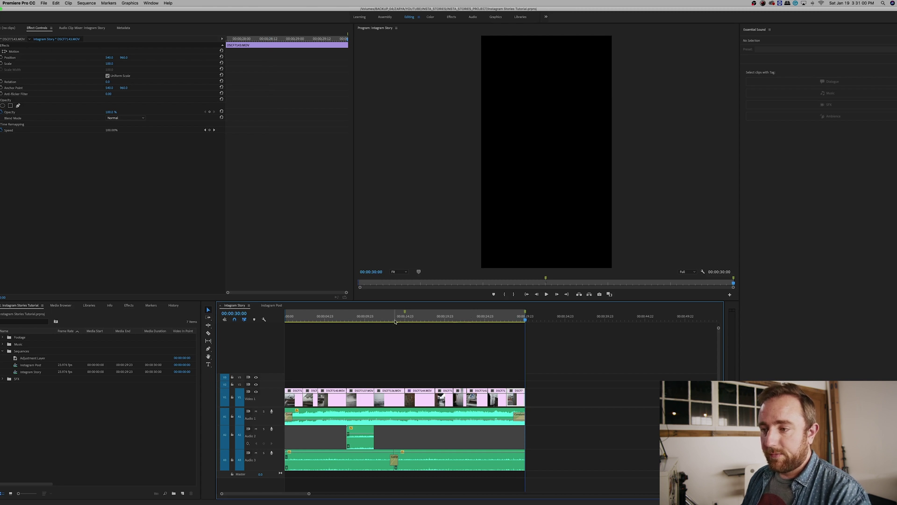
pyautogui.click(133, 414)
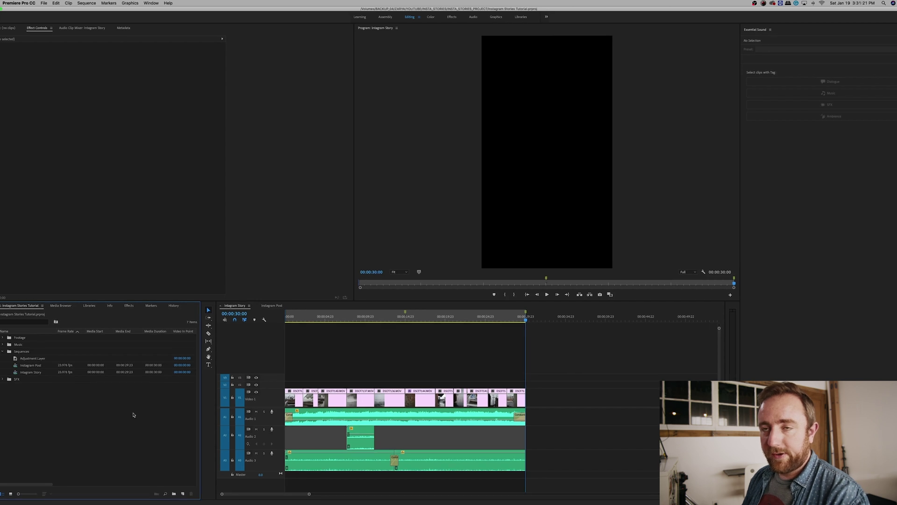
pyautogui.click(44, 2)
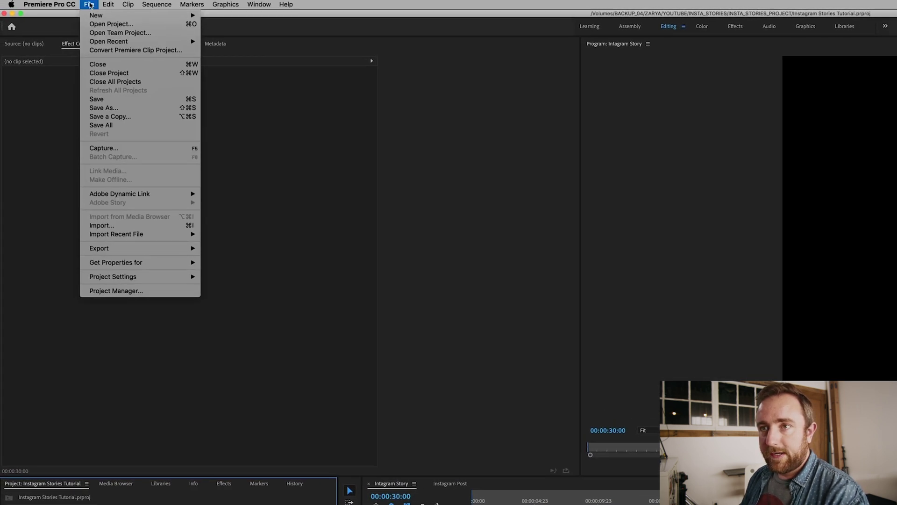
pyautogui.moveTo(141, 17)
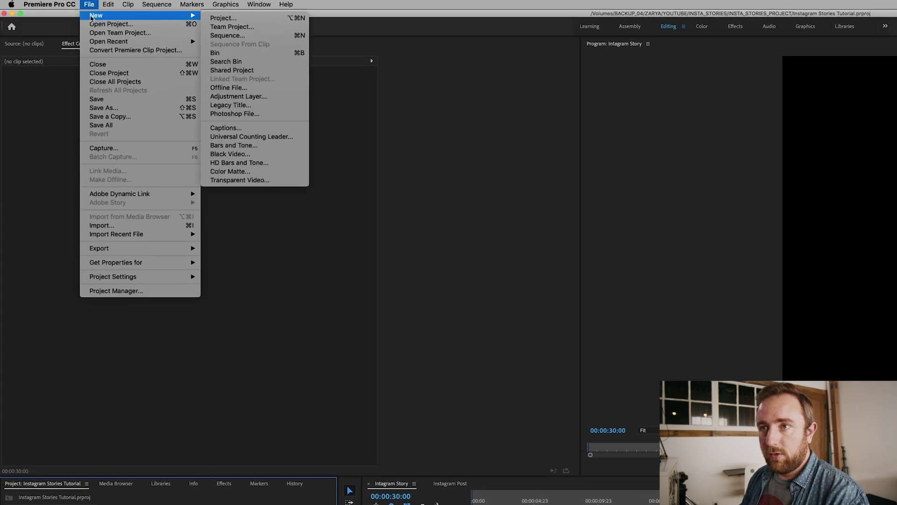
pyautogui.click(242, 37)
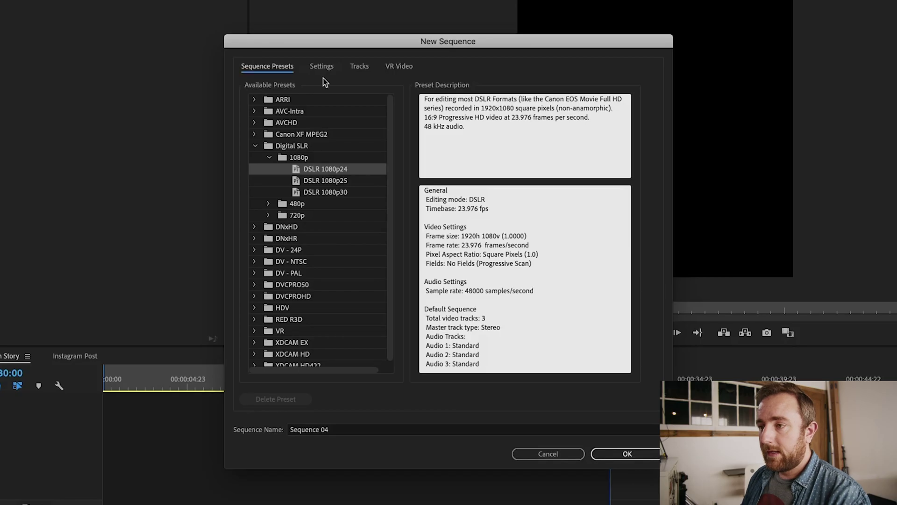
pyautogui.click(325, 68)
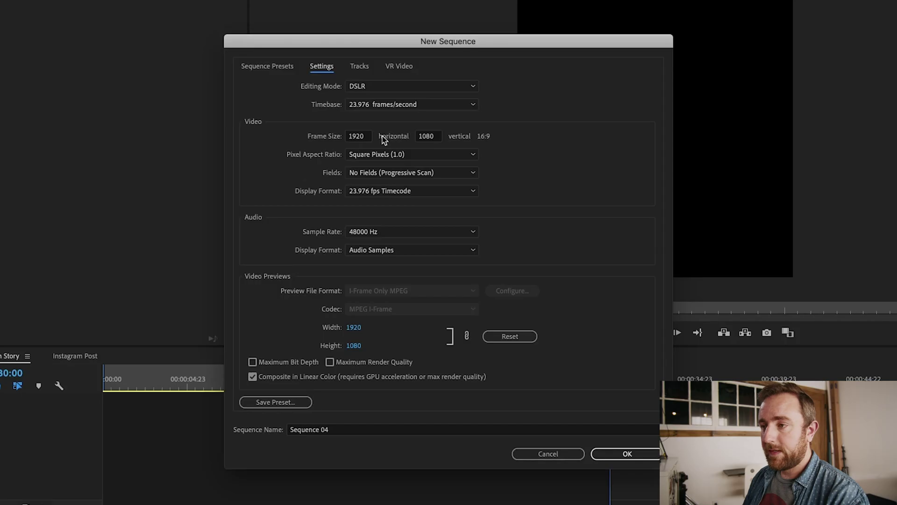
pyautogui.click(367, 136)
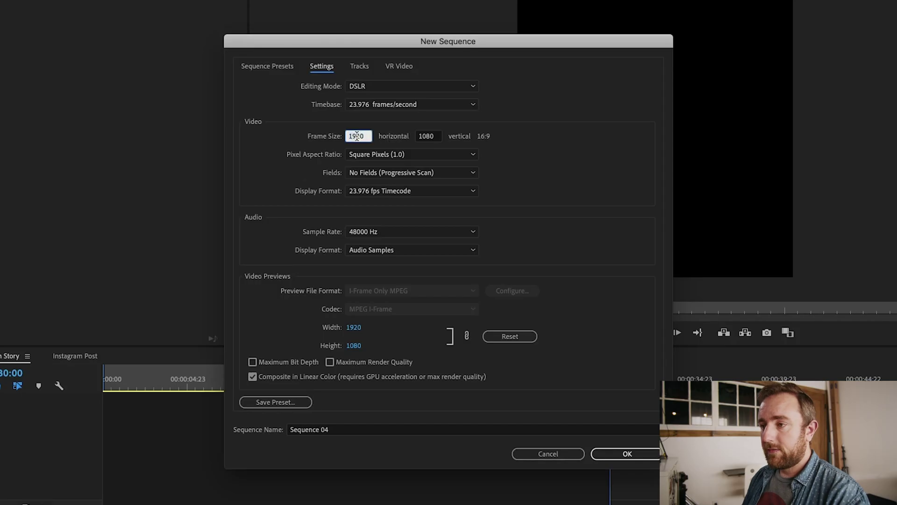
pyautogui.write('10')
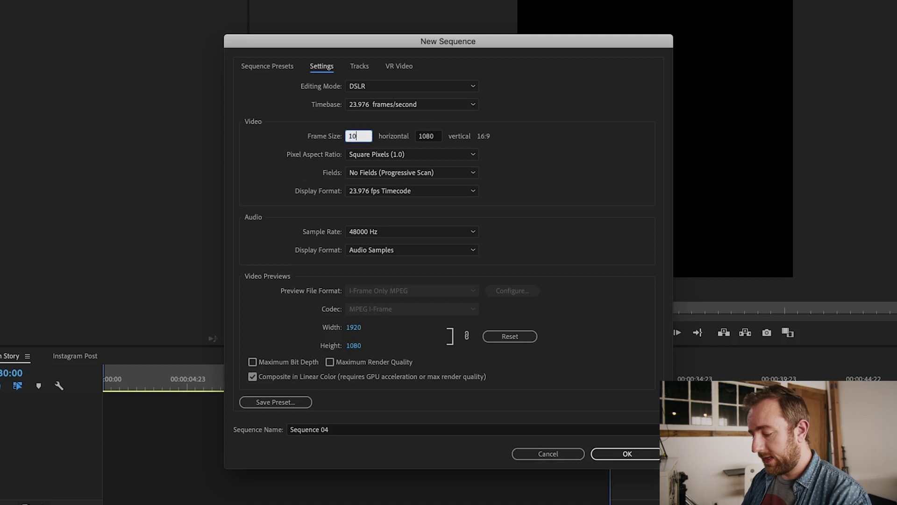
pyautogui.write('80')
pyautogui.press('Tab')
pyautogui.write('1920')
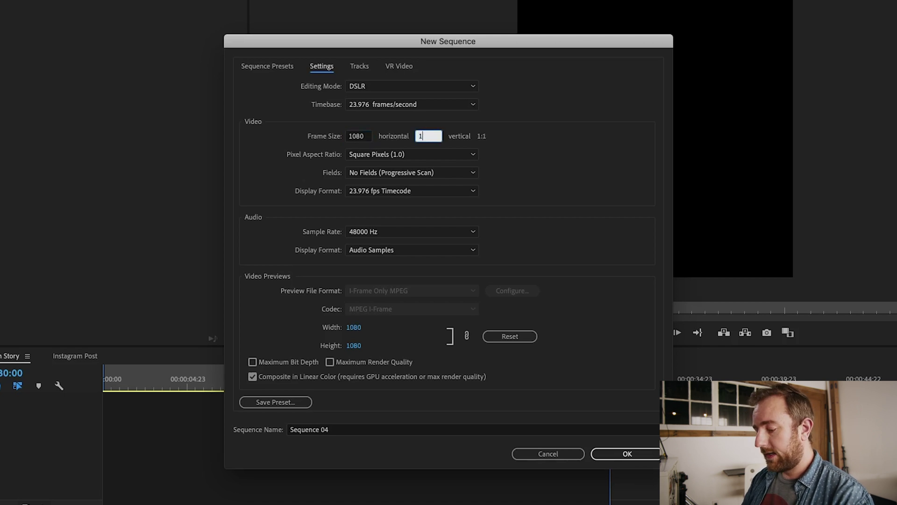
pyautogui.click(544, 141)
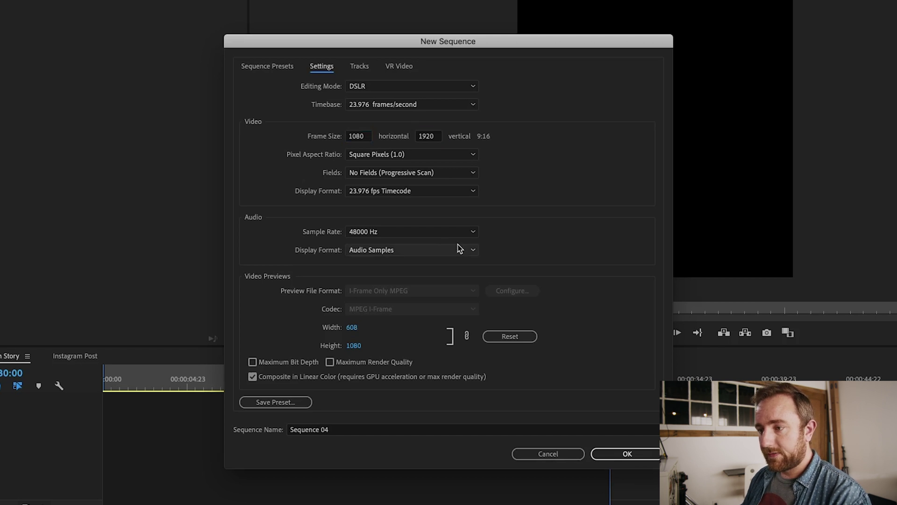
# - Name the sequence "Rainy Day LA Instagram Story" and create it
pyautogui.click(343, 430)
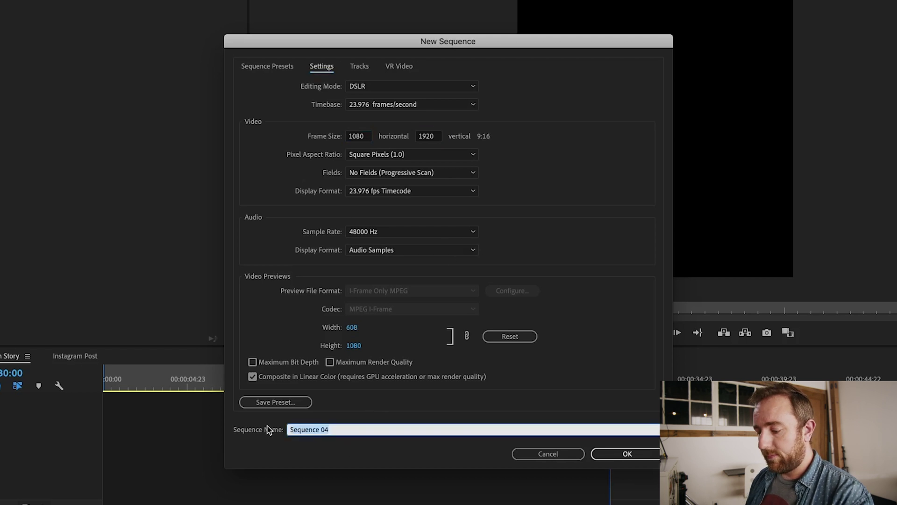
pyautogui.write('Rainy')
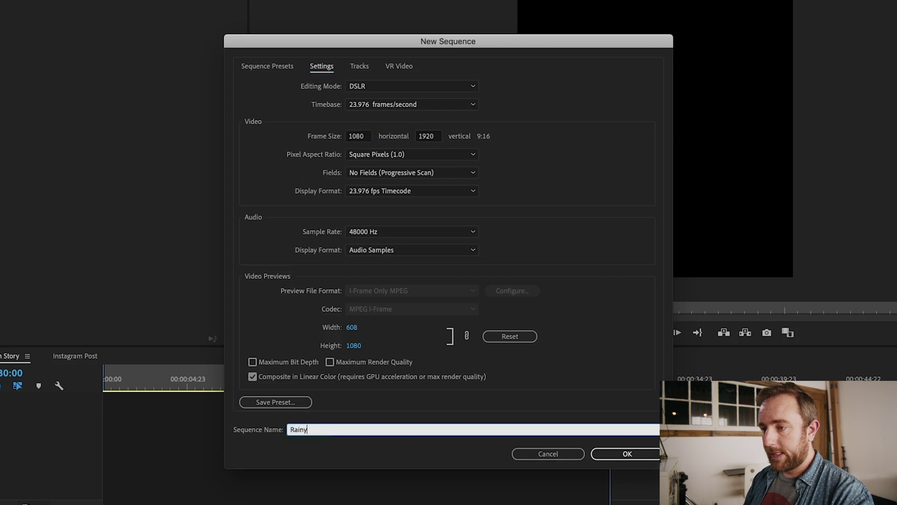
pyautogui.write(' Day LA Instagram Story')
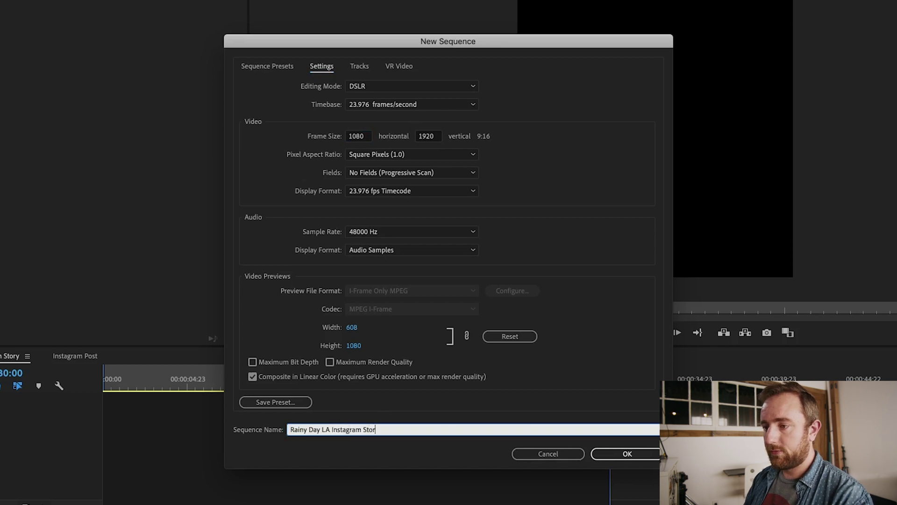
pyautogui.click(630, 455)
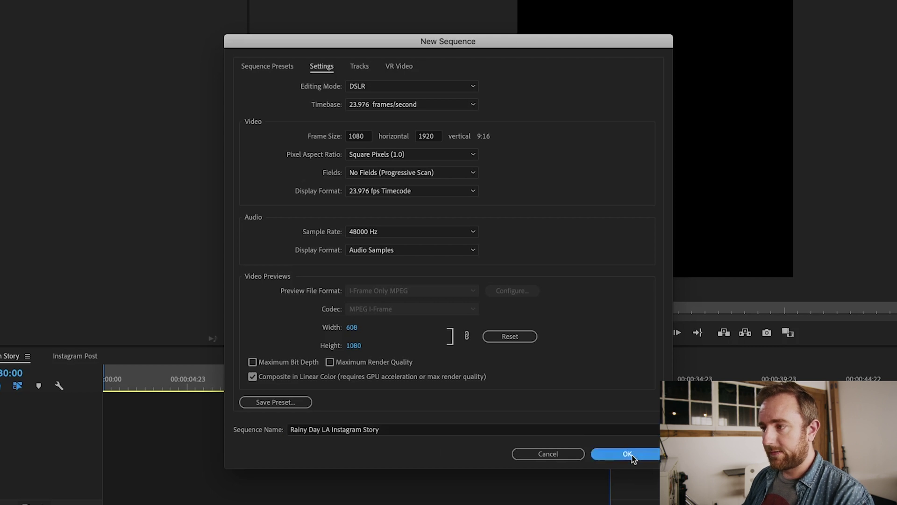
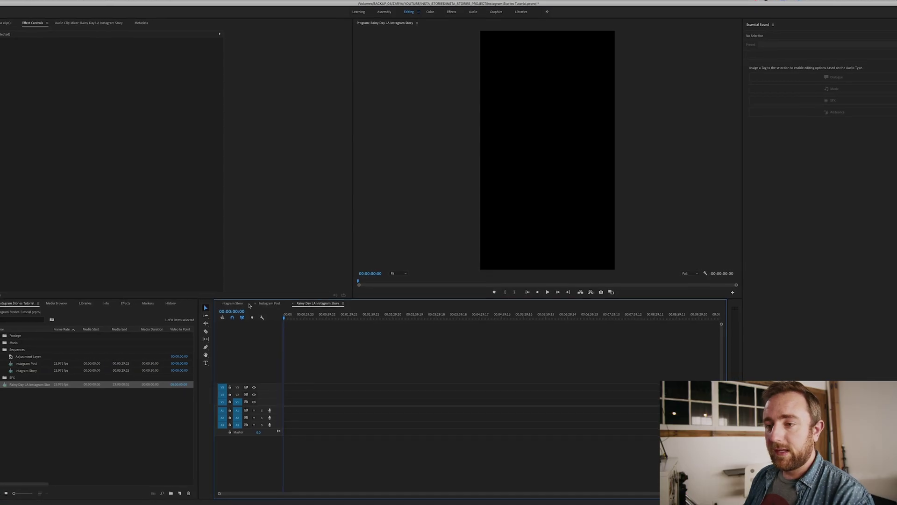
# - Return to the start of the Intagram Story sequence and create a 1080 x 1920 adjustment layer at 23.976 fps with square pixels
pyautogui.click(235, 305)
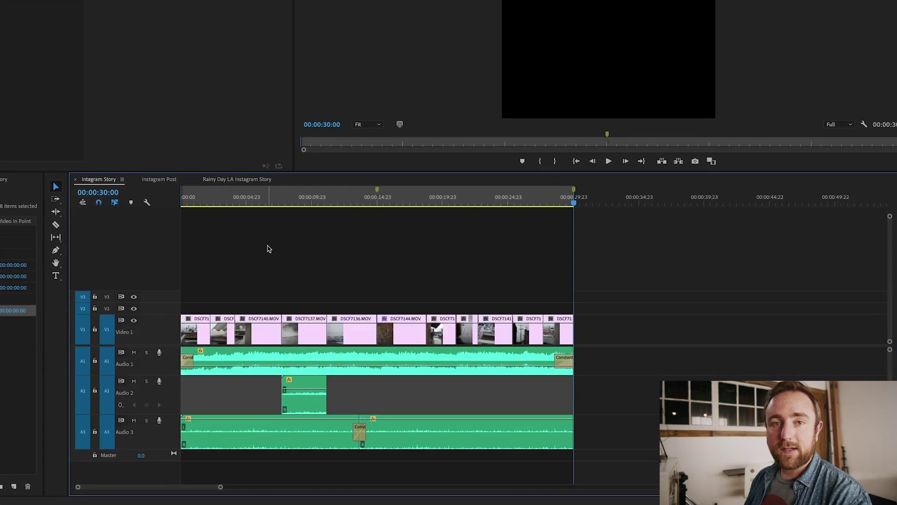
pyautogui.moveTo(223, 169); pyautogui.dragTo(174, 169)
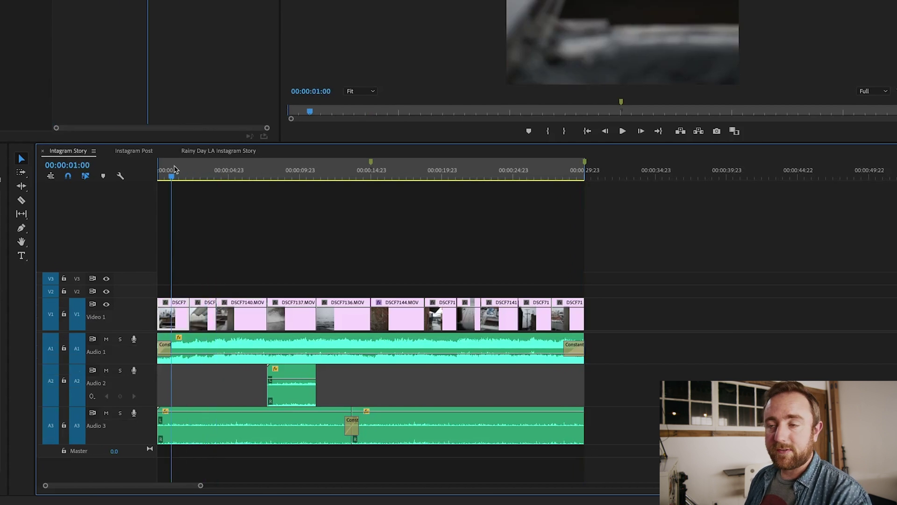
pyautogui.moveTo(174, 169); pyautogui.dragTo(158, 169)
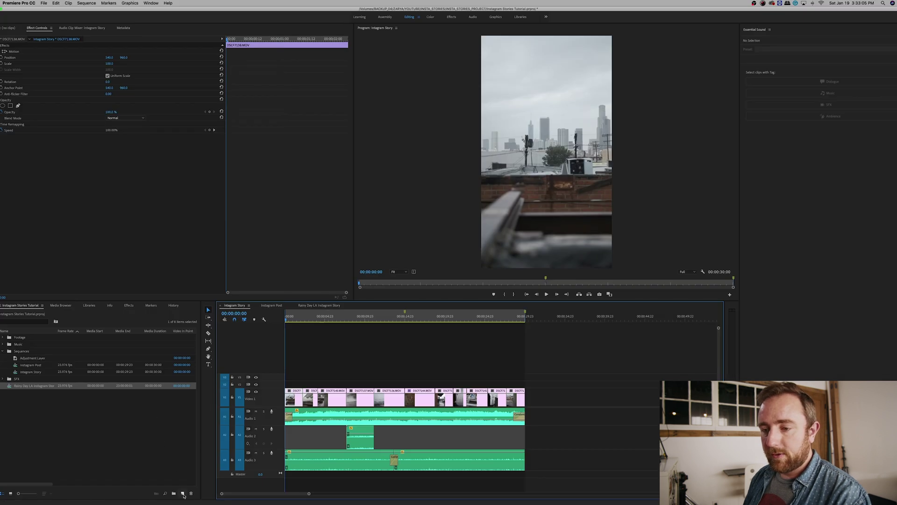
pyautogui.click(182, 494)
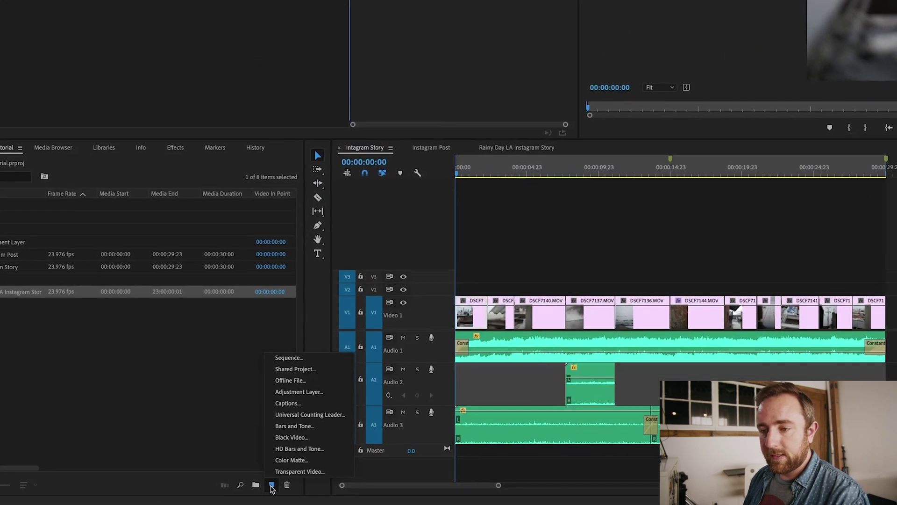
pyautogui.click(308, 392)
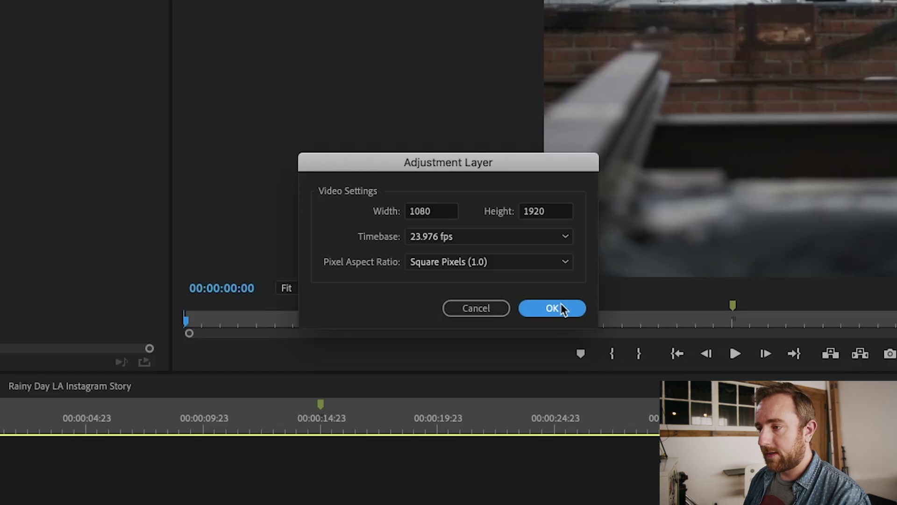
pyautogui.click(563, 310)
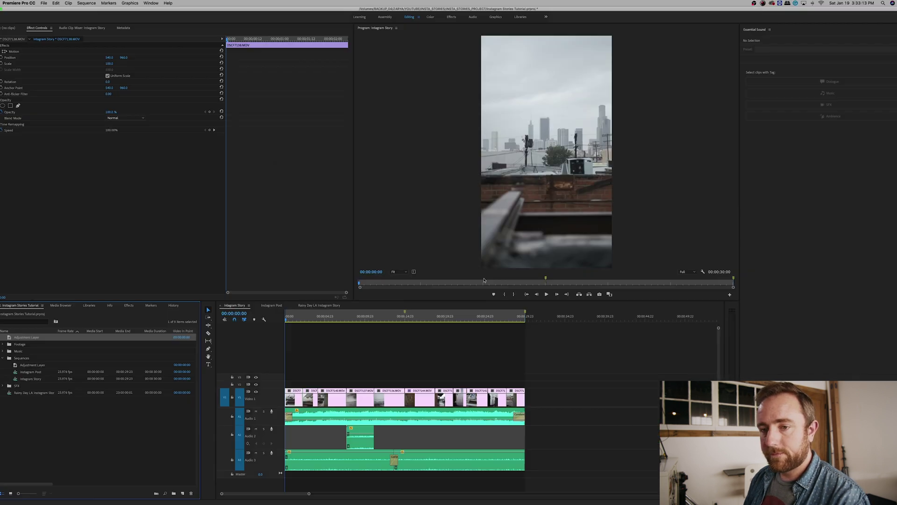
# - Rename the new adjustment layer "Color Correction" and place it on video track 2 across the full length of the clips
pyautogui.click(34, 338)
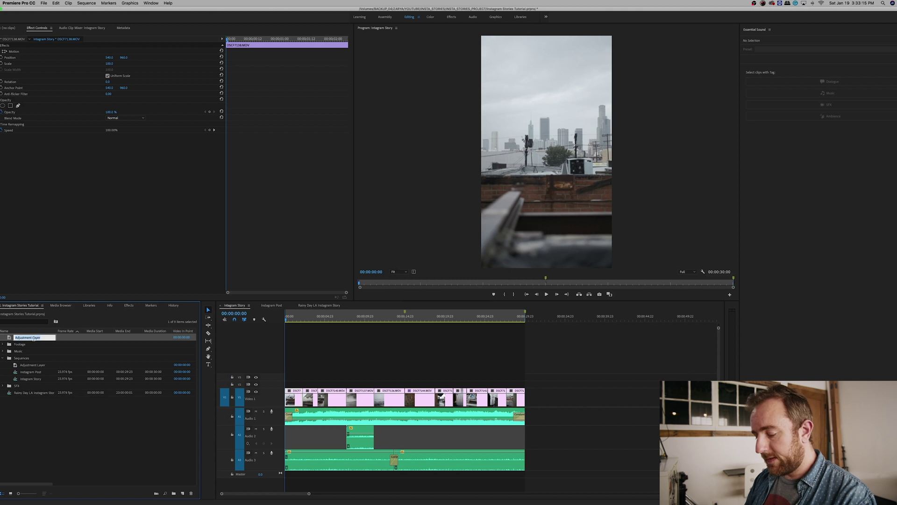
pyautogui.write('Color')
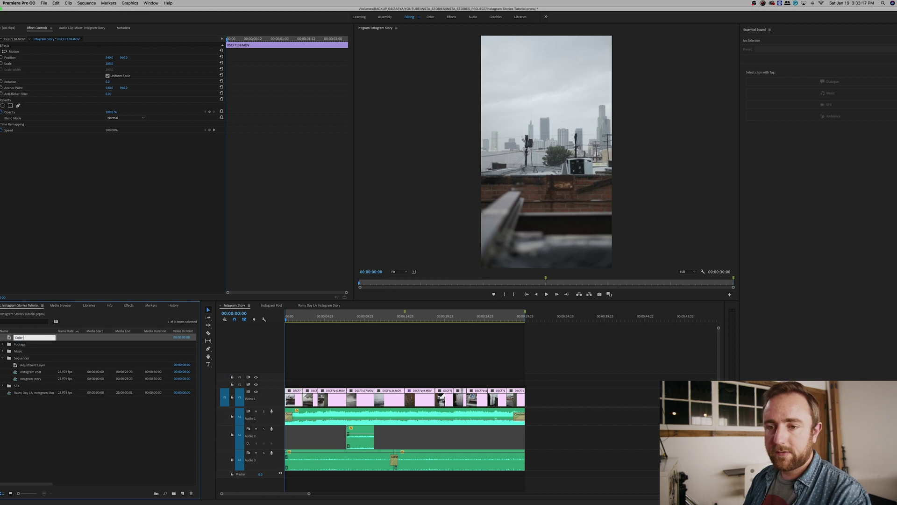
pyautogui.write(' Correction')
pyautogui.press('Tab')
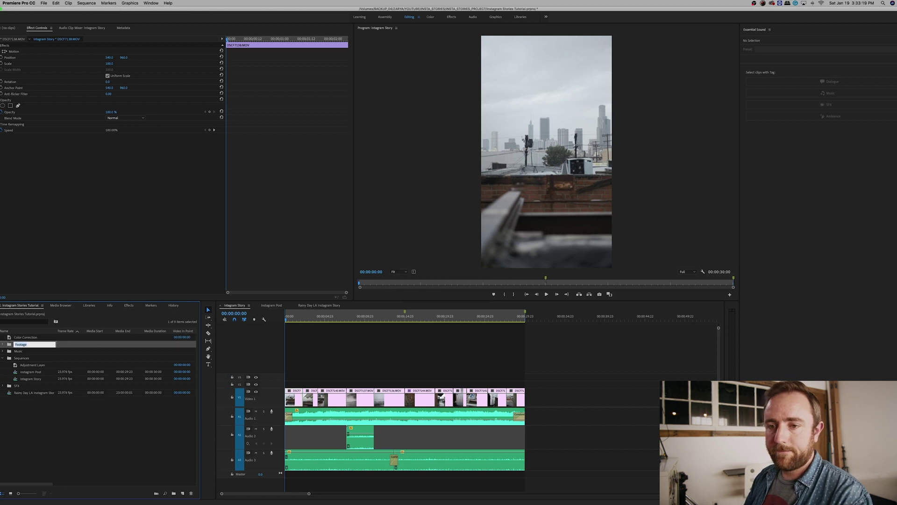
pyautogui.click(10, 338)
pyautogui.moveTo(58, 339); pyautogui.dragTo(524, 384)
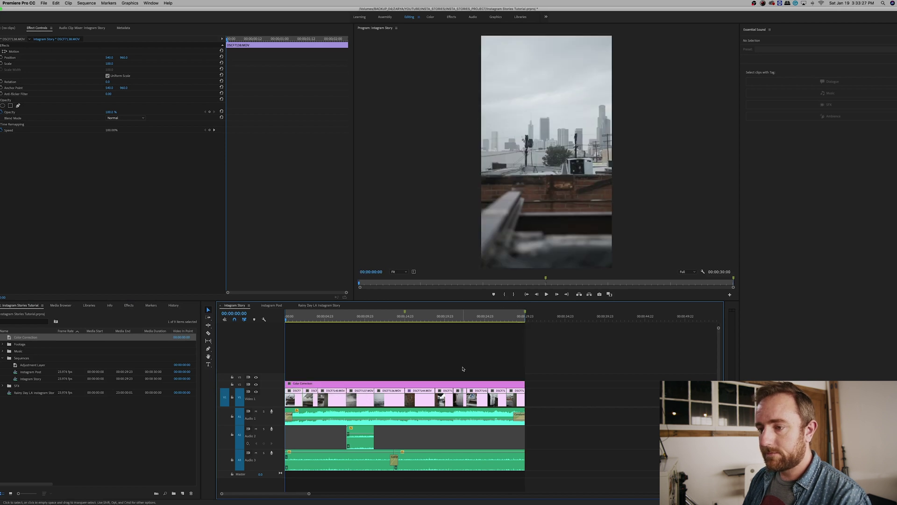
# - In the Color workspace, apply the LC_Moody_01.cube LUT from the Movies folder as the creative look on the Color Correction layer
pyautogui.click(430, 18)
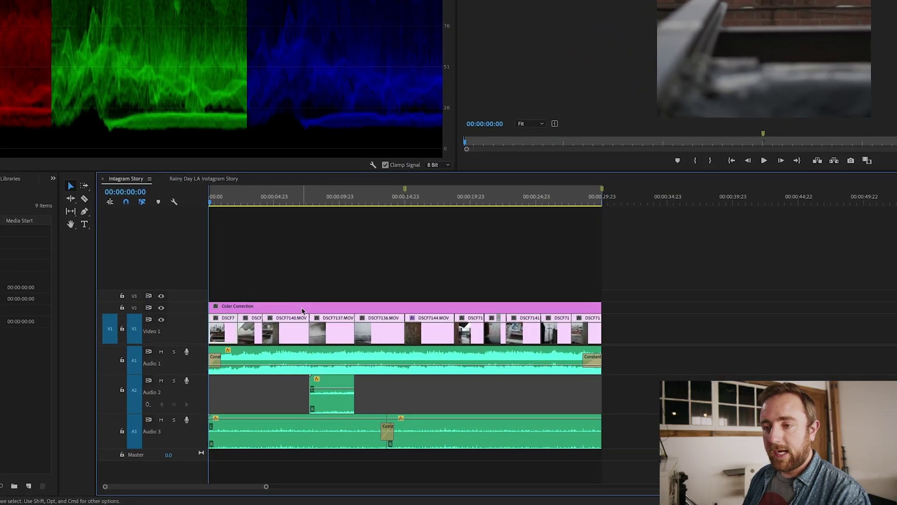
pyautogui.click(306, 303)
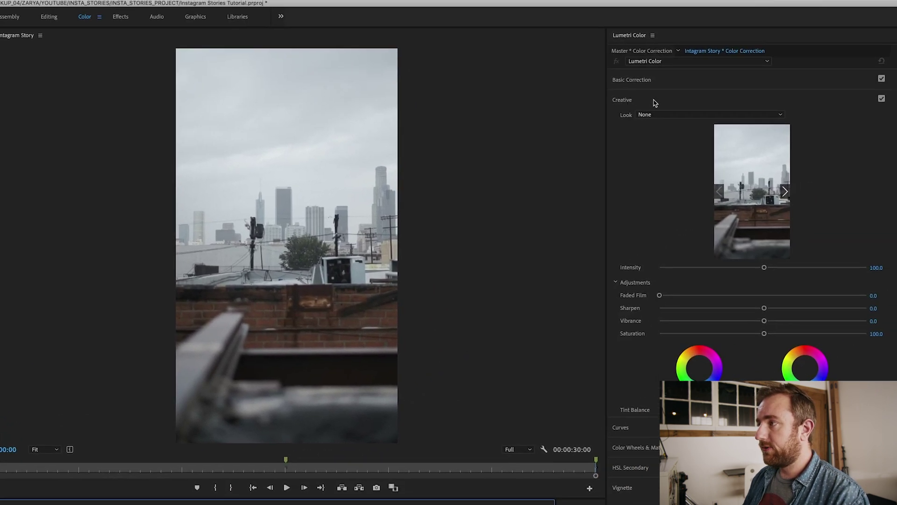
pyautogui.click(672, 118)
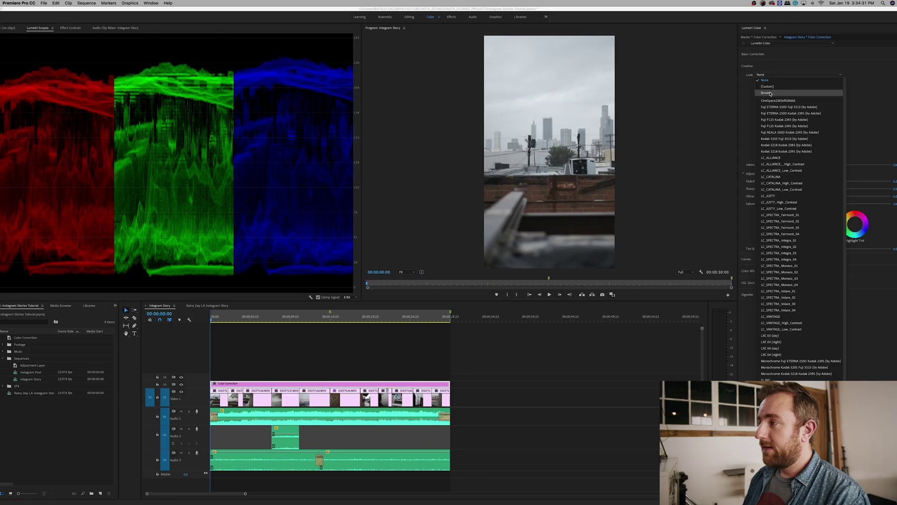
pyautogui.click(767, 93)
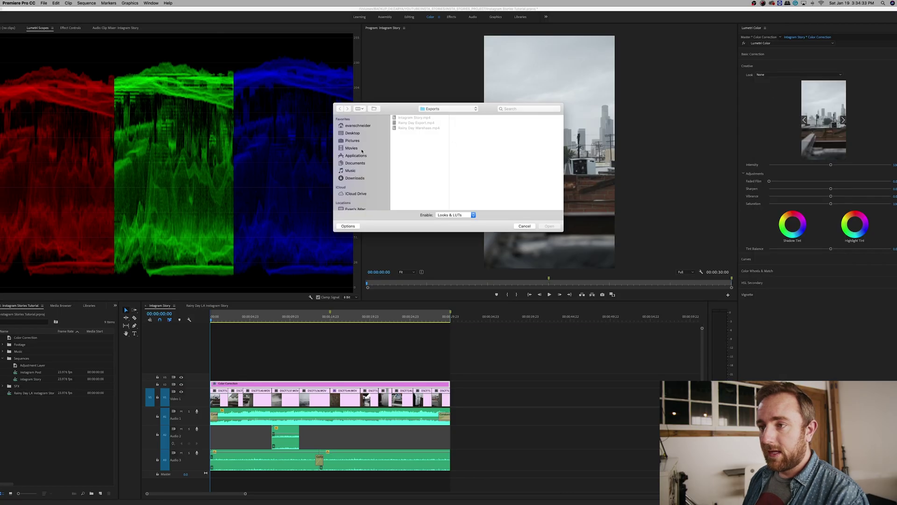
pyautogui.click(353, 148)
pyautogui.click(424, 128)
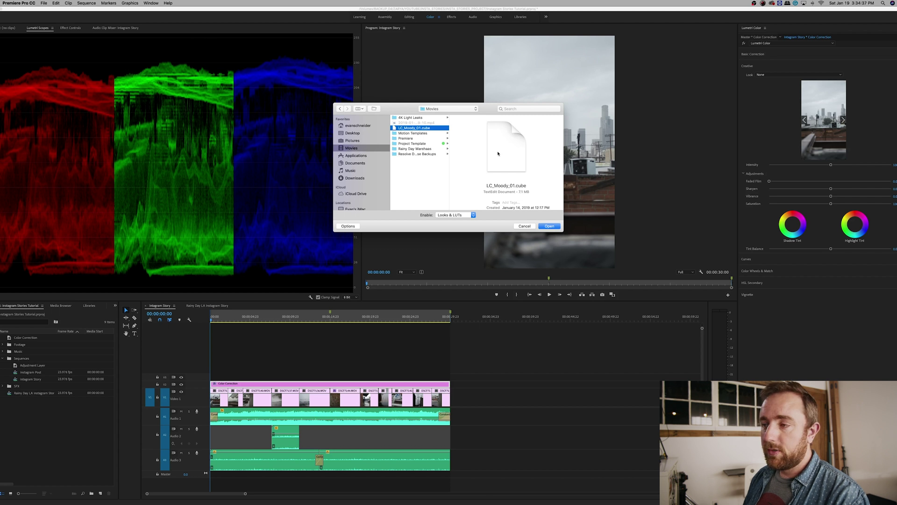
pyautogui.click(550, 227)
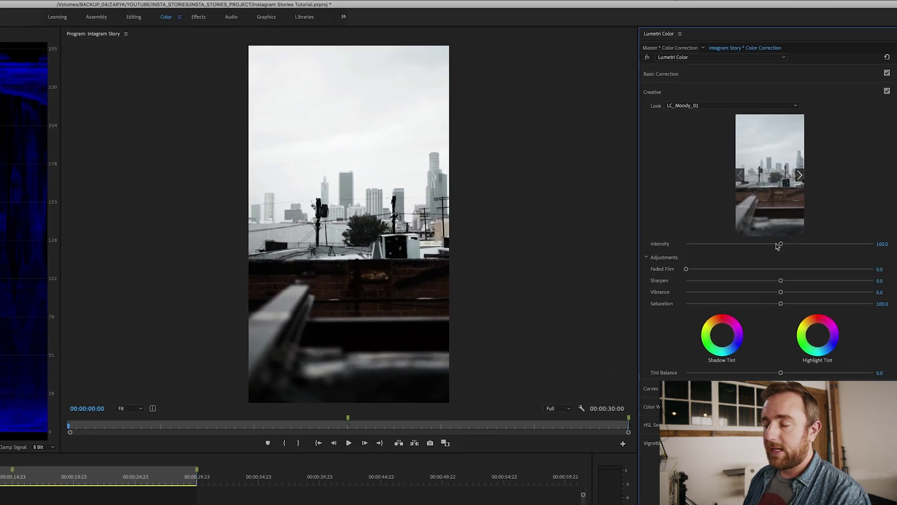
# - Lower the creative look's intensity to 59.9 and check the grade on the clips up to about 9 seconds
pyautogui.moveTo(779, 246); pyautogui.dragTo(721, 264)
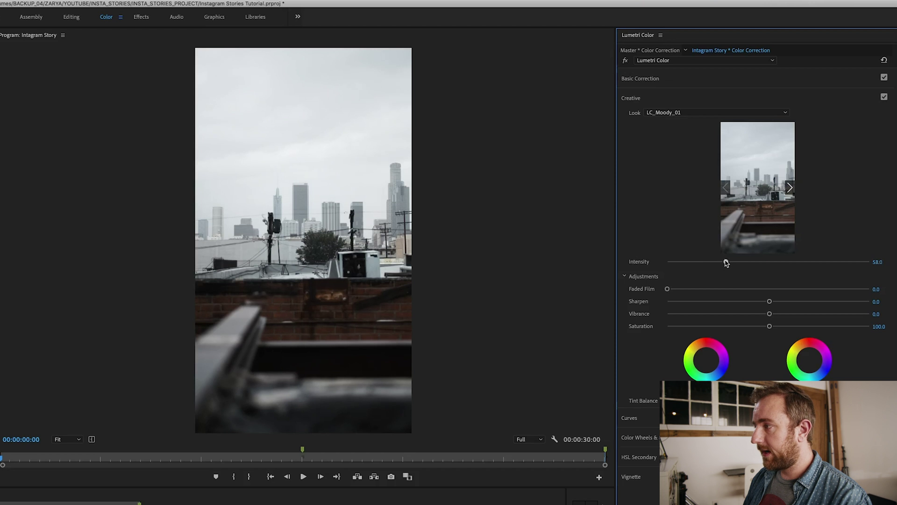
pyautogui.moveTo(728, 263); pyautogui.dragTo(728, 263)
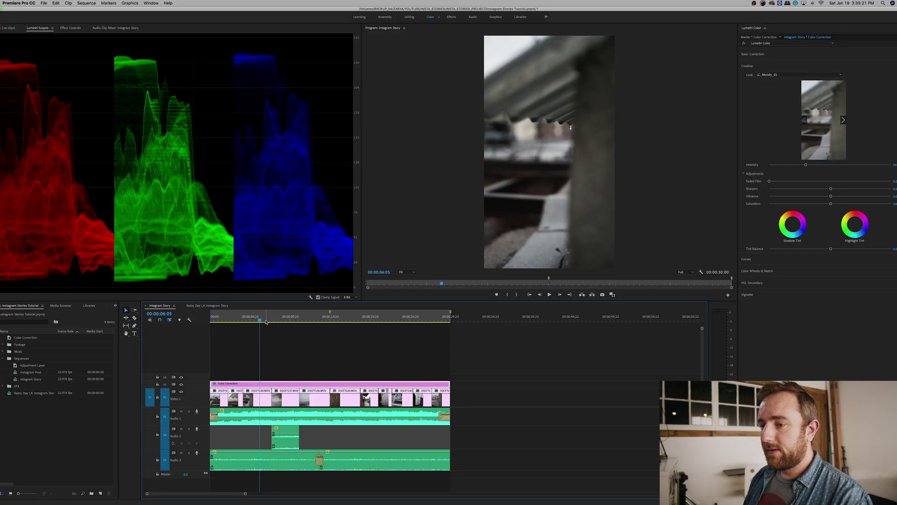
pyautogui.click(266, 321)
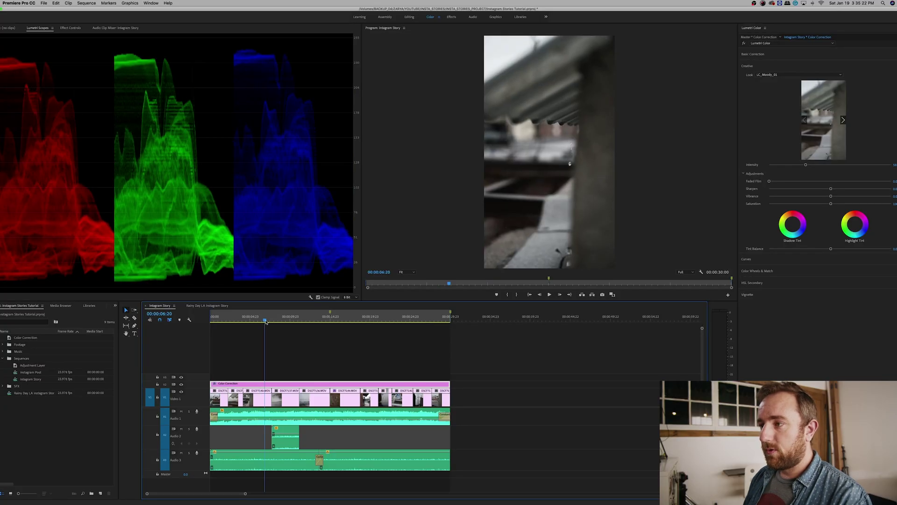
pyautogui.click(283, 322)
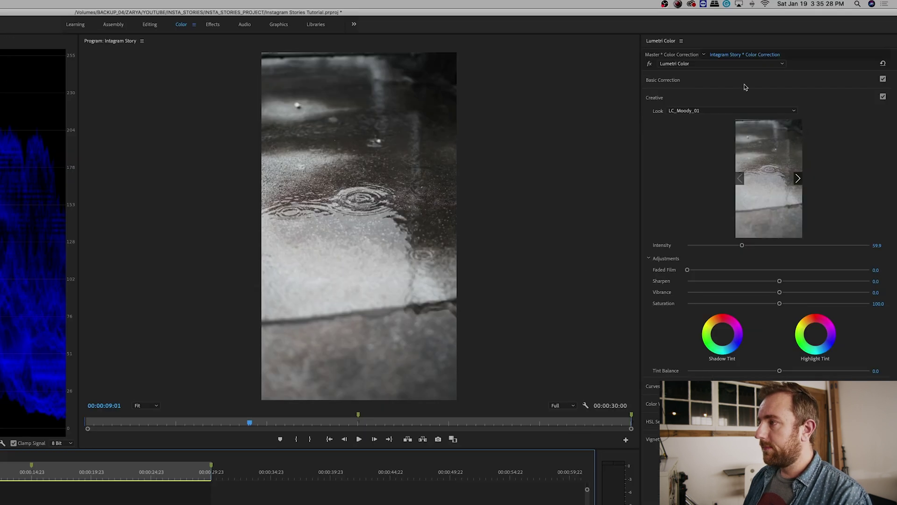
# - In the basic correction of the Color Correction layer, set the white balance temperature to -20
pyautogui.click(743, 81)
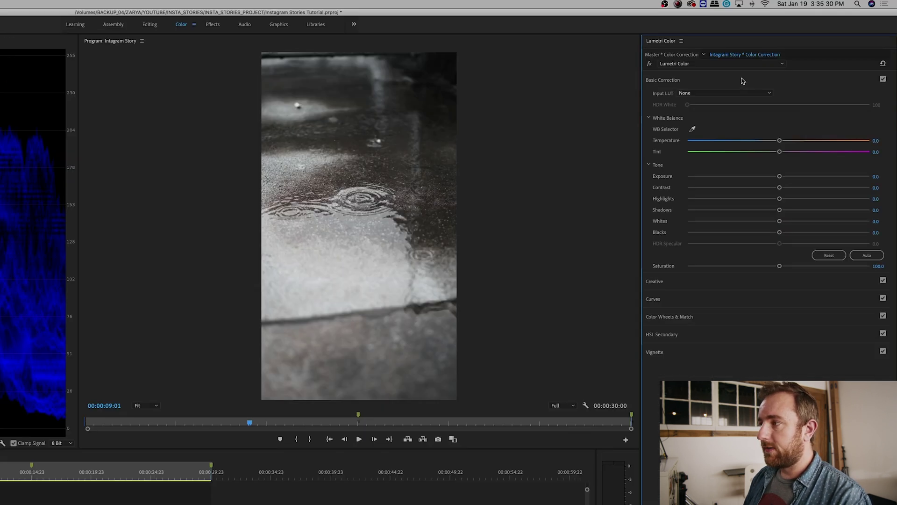
pyautogui.click(879, 140)
pyautogui.write('-')
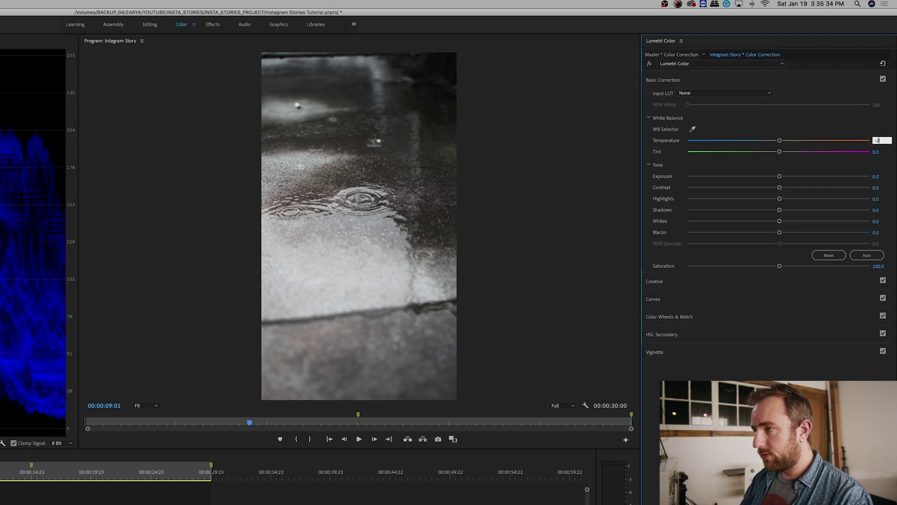
pyautogui.write('20')
pyautogui.press('Return')
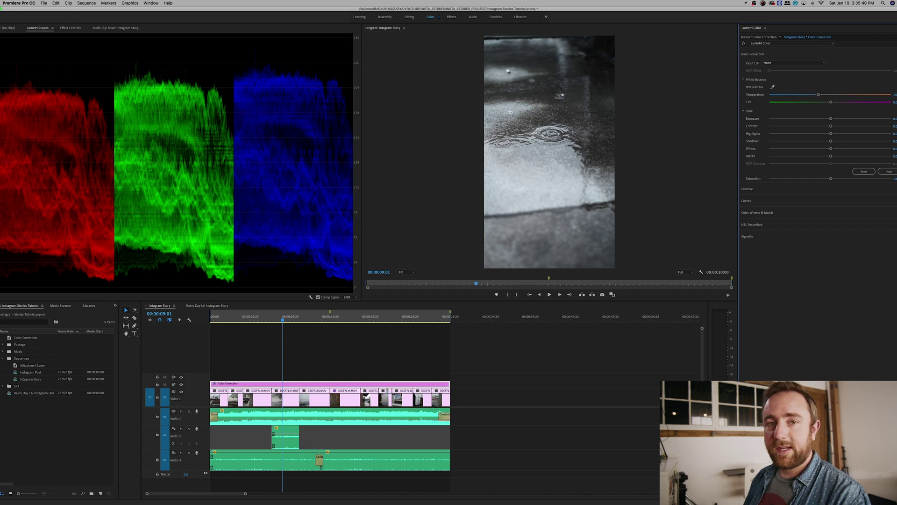
# - Check the cooler grade on the clips across the second half of the Intagram Story sequence
pyautogui.click(316, 318)
pyautogui.click(331, 320)
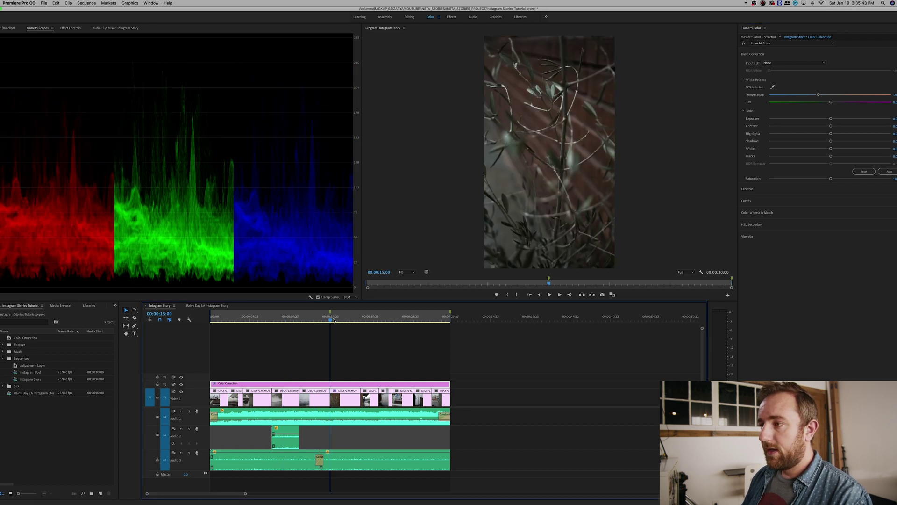
pyautogui.click(361, 319)
pyautogui.click(386, 320)
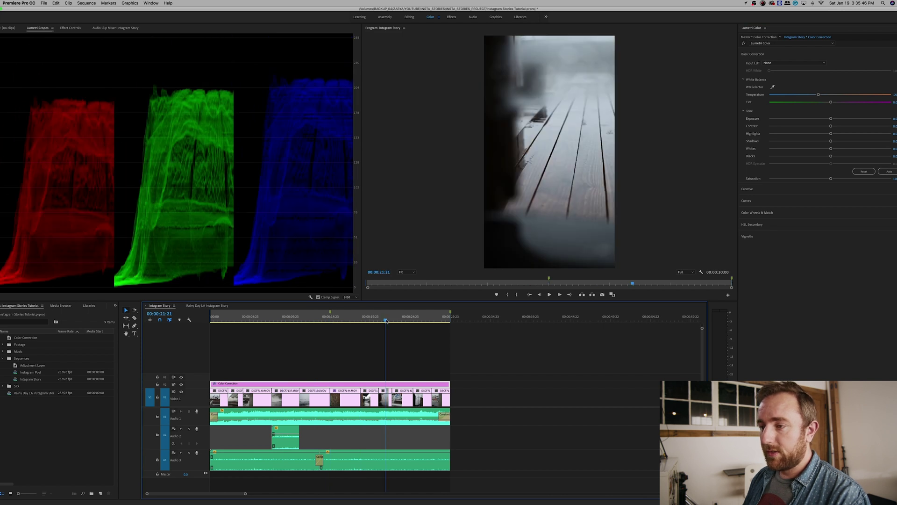
pyautogui.click(406, 325)
pyautogui.click(405, 320)
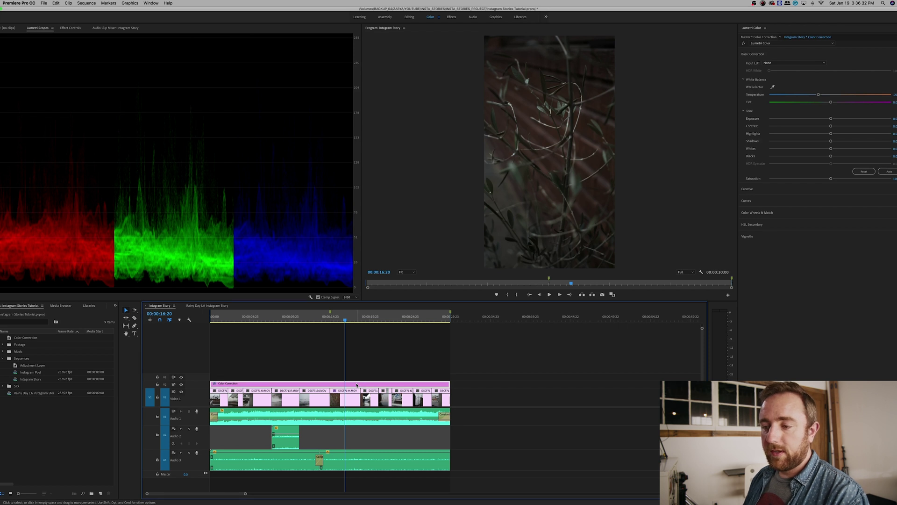
# - Brighten the dark plant clip DSCF7144.MOV with exposure 0.9 and shadows -4.7, and compare it with and without the basic correction
pyautogui.click(351, 402)
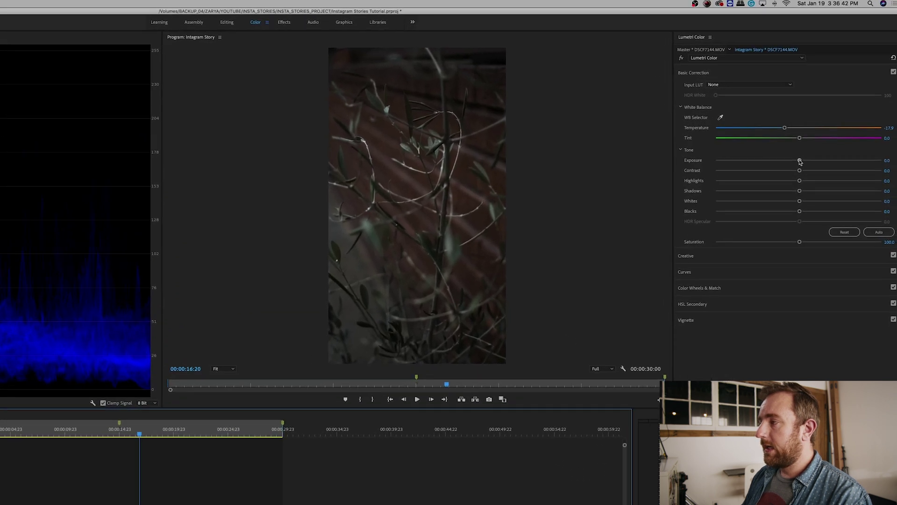
pyautogui.moveTo(783, 186)
pyautogui.mouseDown()
pyautogui.moveTo(797, 187)
pyautogui.moveTo(788, 201)
pyautogui.mouseUp()
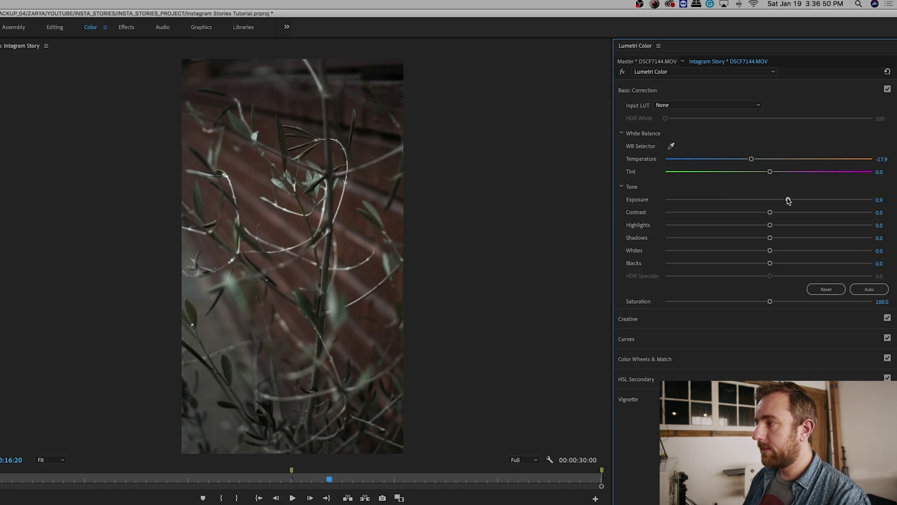
pyautogui.moveTo(770, 239); pyautogui.dragTo(765, 240)
pyautogui.moveTo(765, 239); pyautogui.dragTo(764, 239)
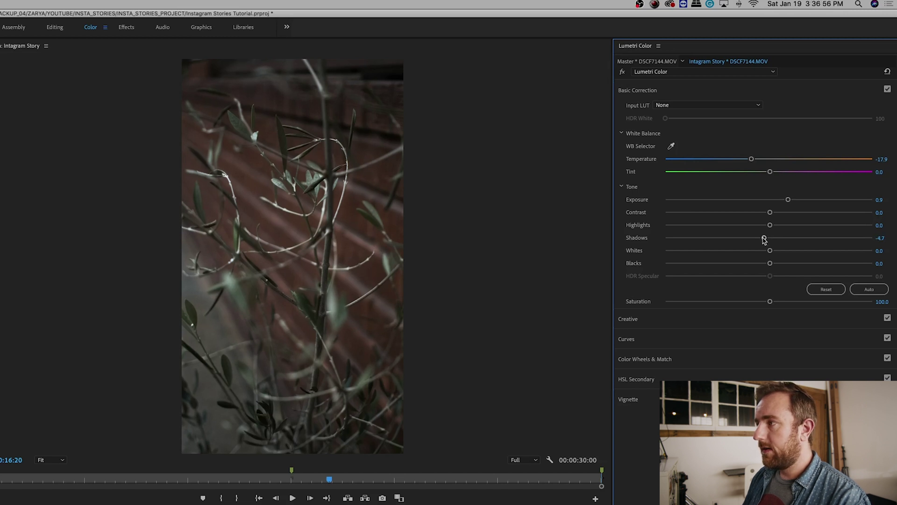
pyautogui.click(888, 88)
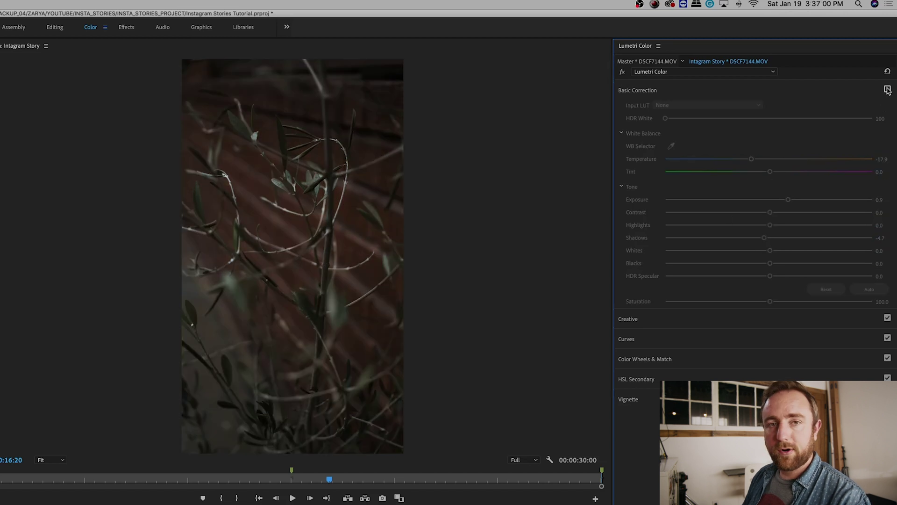
pyautogui.click(887, 89)
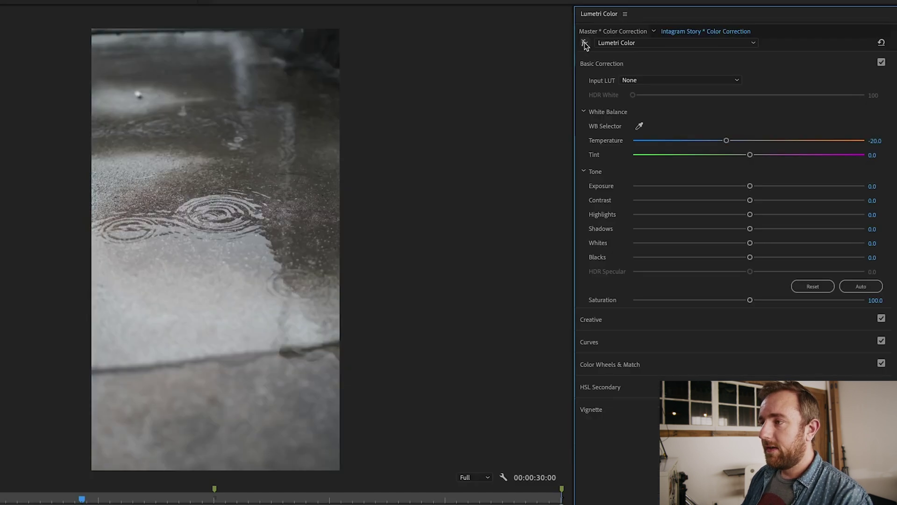
# - Compare the rain puddle shot with the Color Correction layer's Lumetri effect bypassed and enabled
pyautogui.click(744, 44)
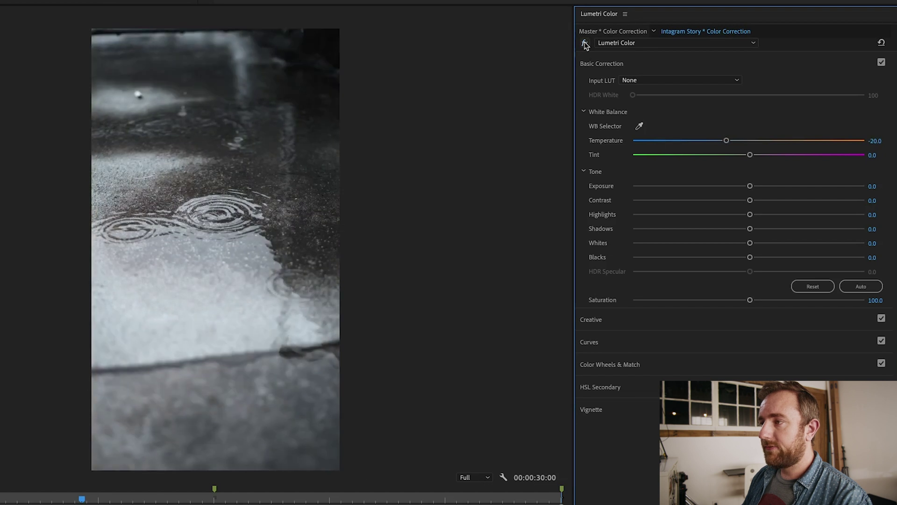
pyautogui.click(585, 44)
pyautogui.click(585, 44)
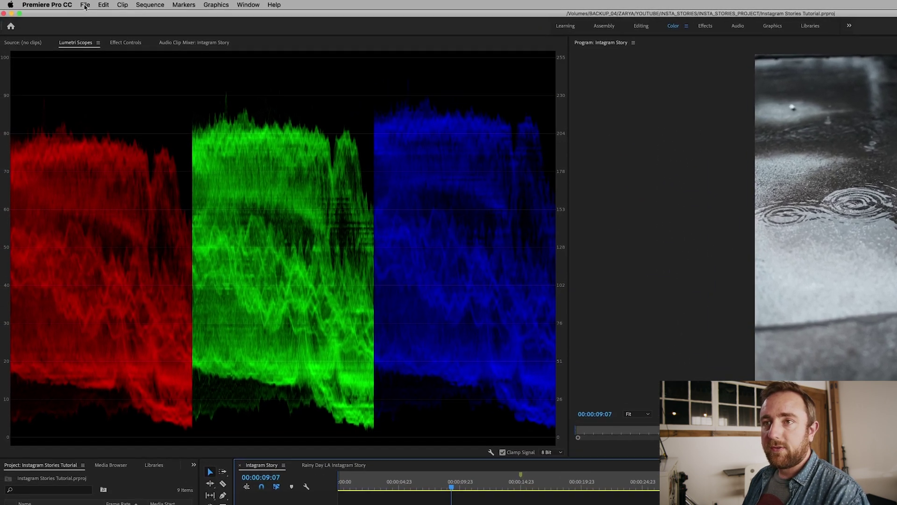
# - Open the media export settings for the sequence and choose the H.264 format with the Match Source - High bitrate preset
pyautogui.click(76, 5)
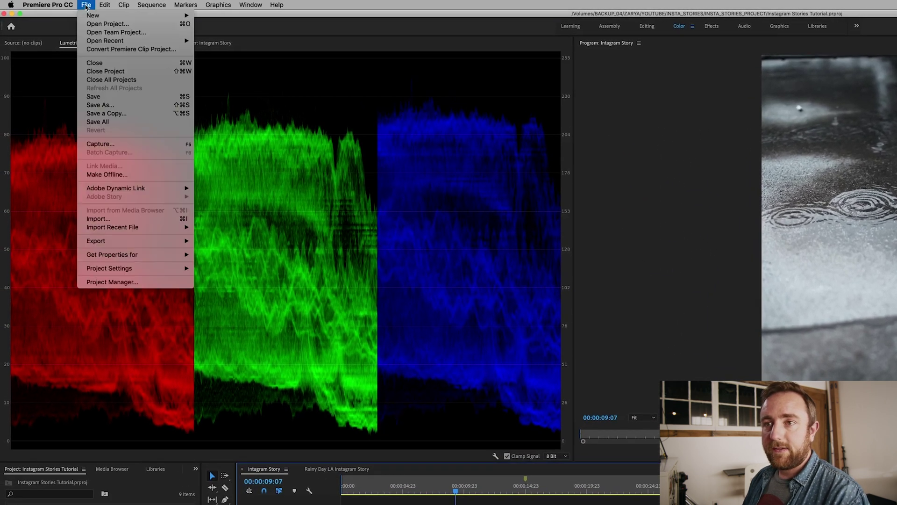
pyautogui.moveTo(140, 243)
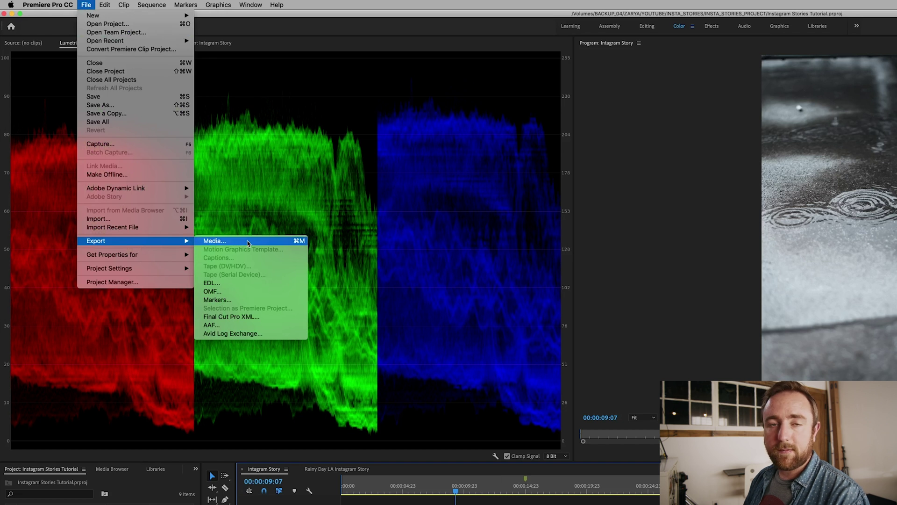
pyautogui.click(248, 241)
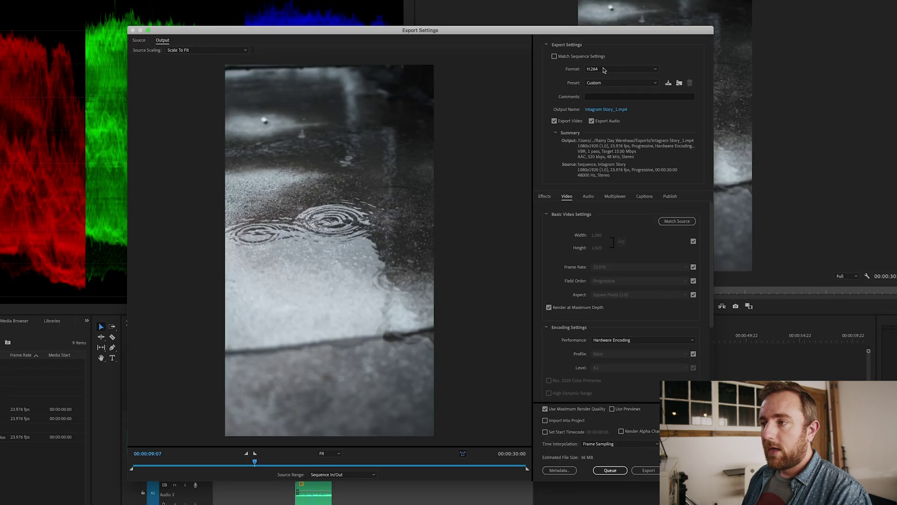
pyautogui.click(608, 69)
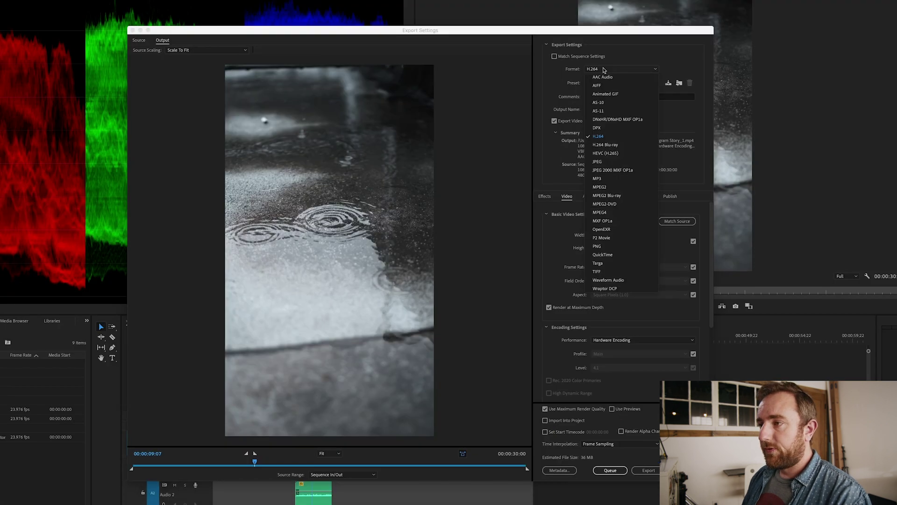
pyautogui.click(610, 137)
pyautogui.click(607, 83)
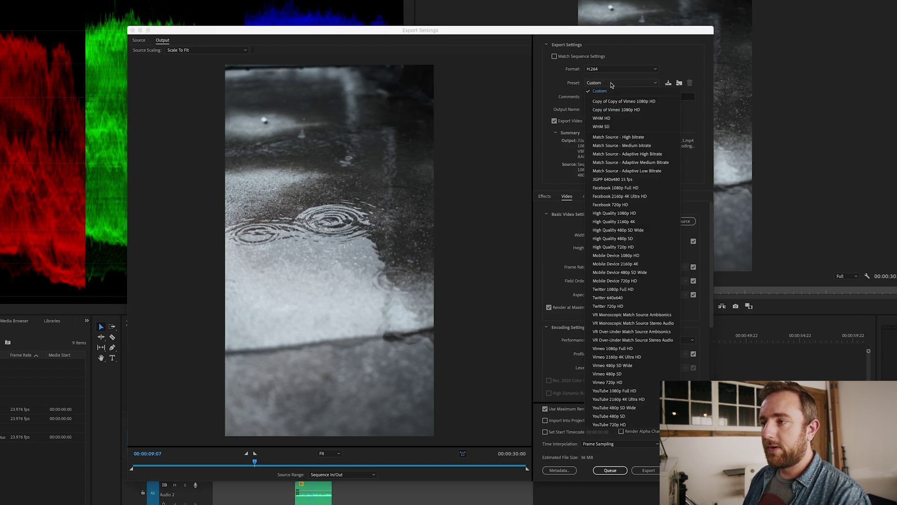
pyautogui.click(633, 137)
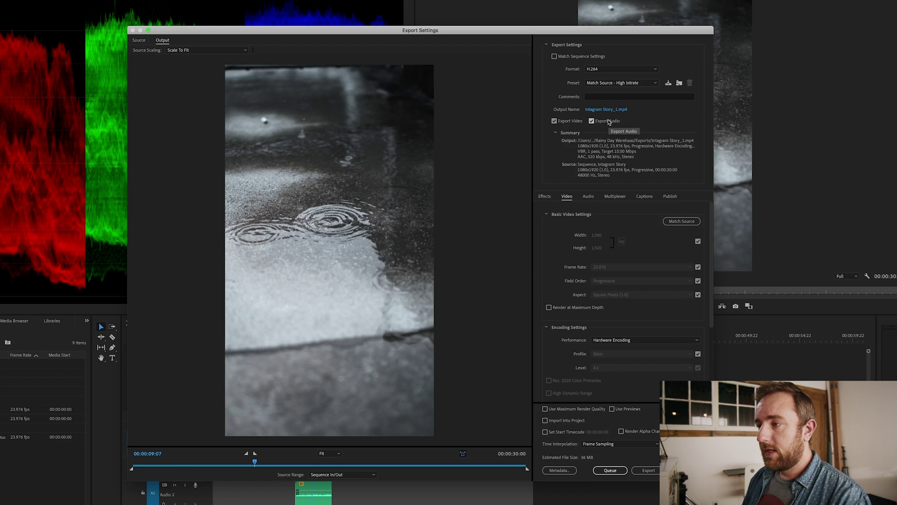
# - Match the video settings to the source and enable rendering at maximum depth and maximum render quality
pyautogui.click(682, 223)
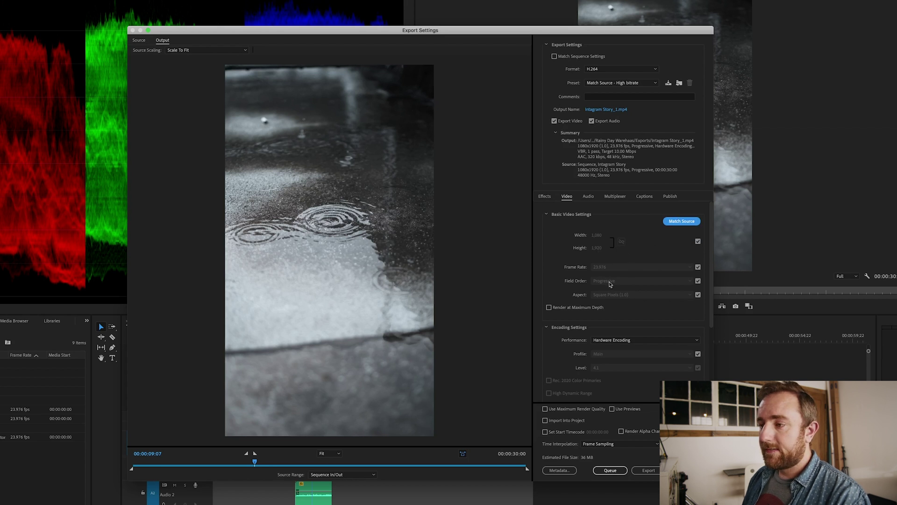
pyautogui.click(560, 308)
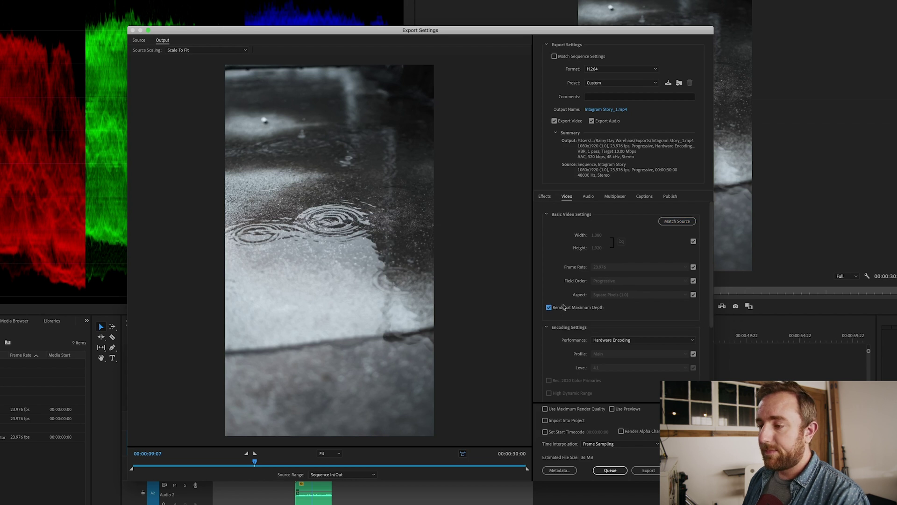
pyautogui.click(576, 410)
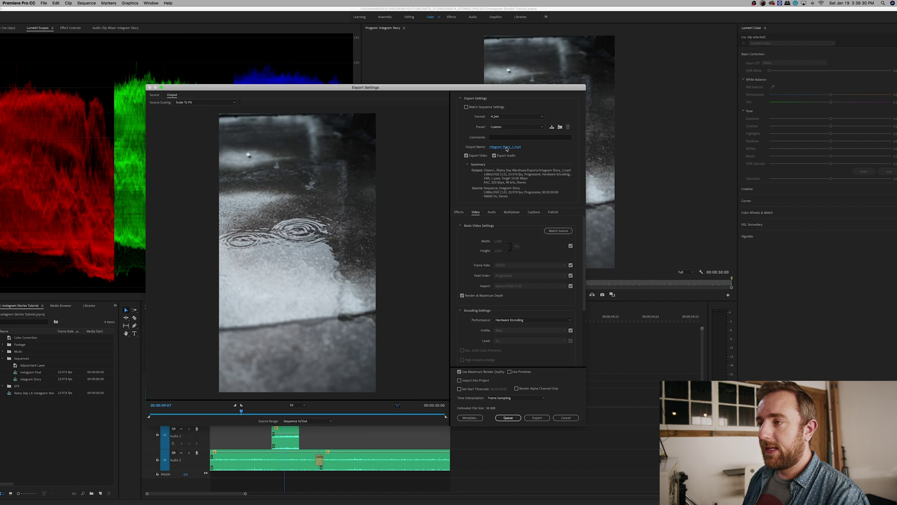
# - Save the output as Intagram Story_1.mp4 in the Exports folder of the Rainy Day Warehaus project and start the export
pyautogui.click(506, 147)
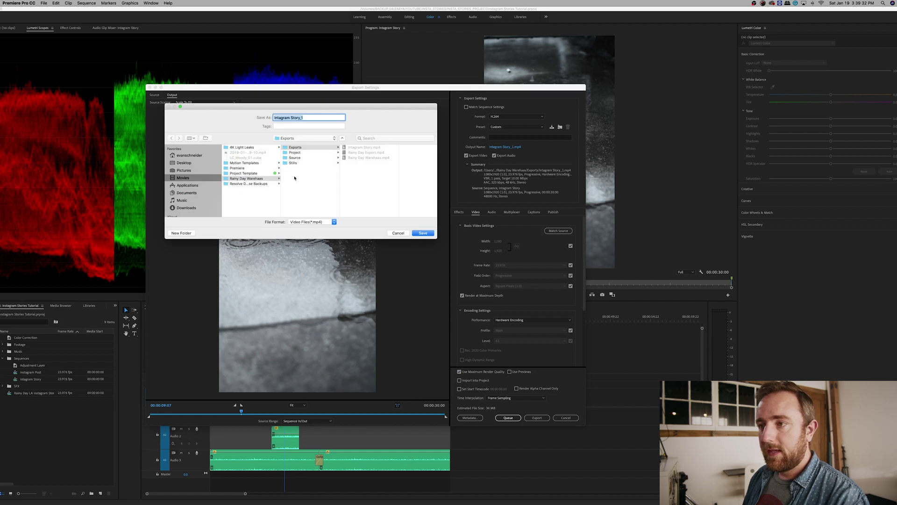
pyautogui.click(303, 148)
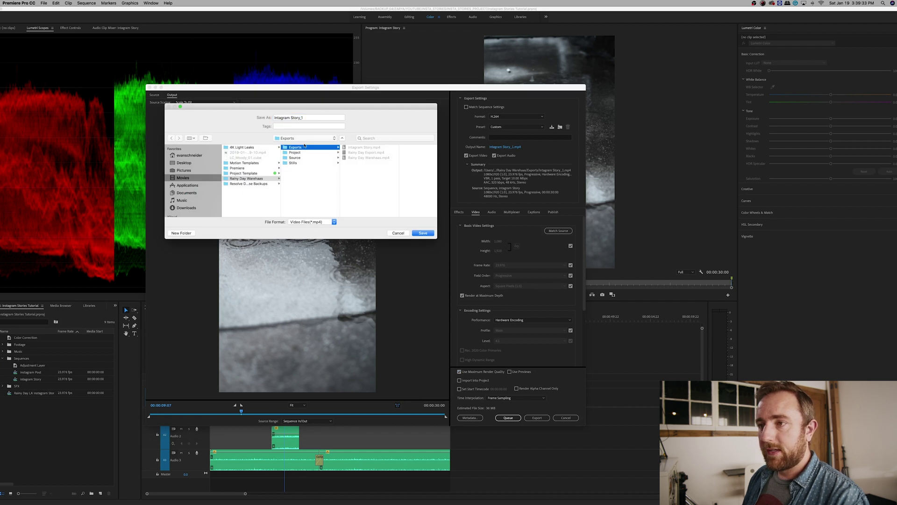
pyautogui.click(310, 117)
pyautogui.click(423, 233)
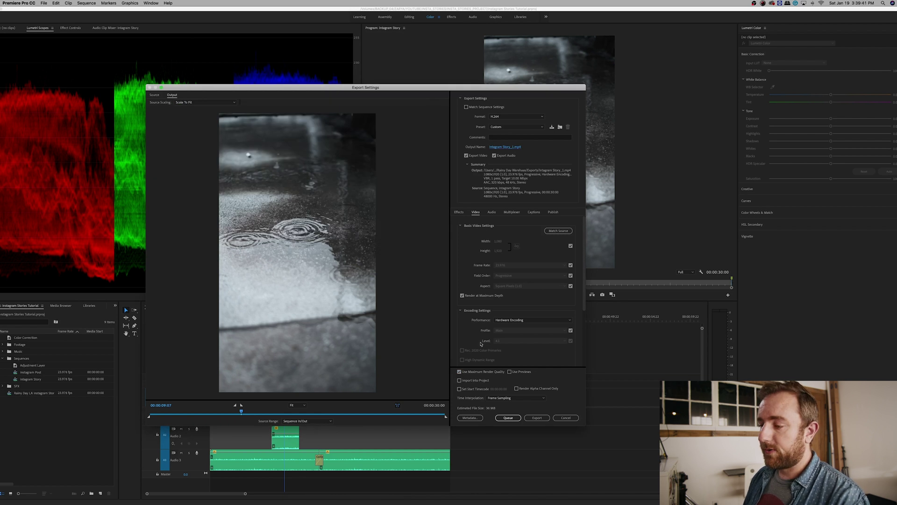
pyautogui.click(536, 417)
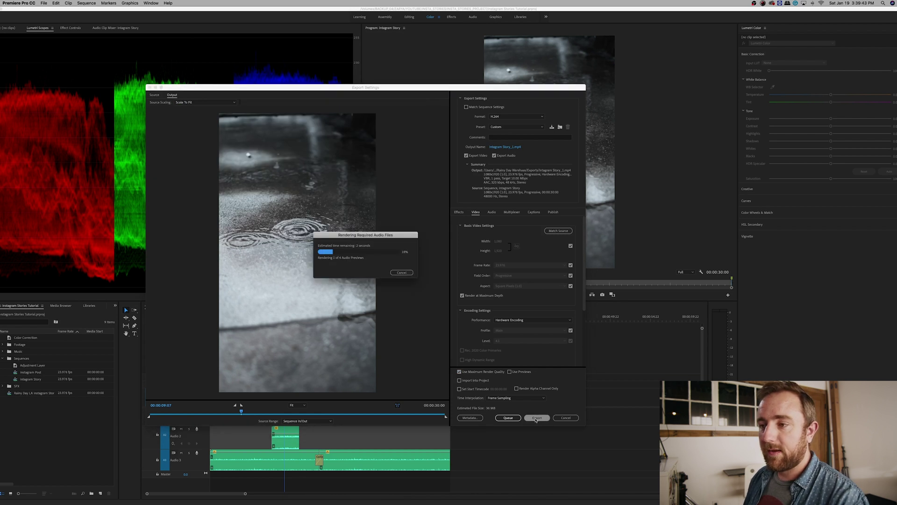